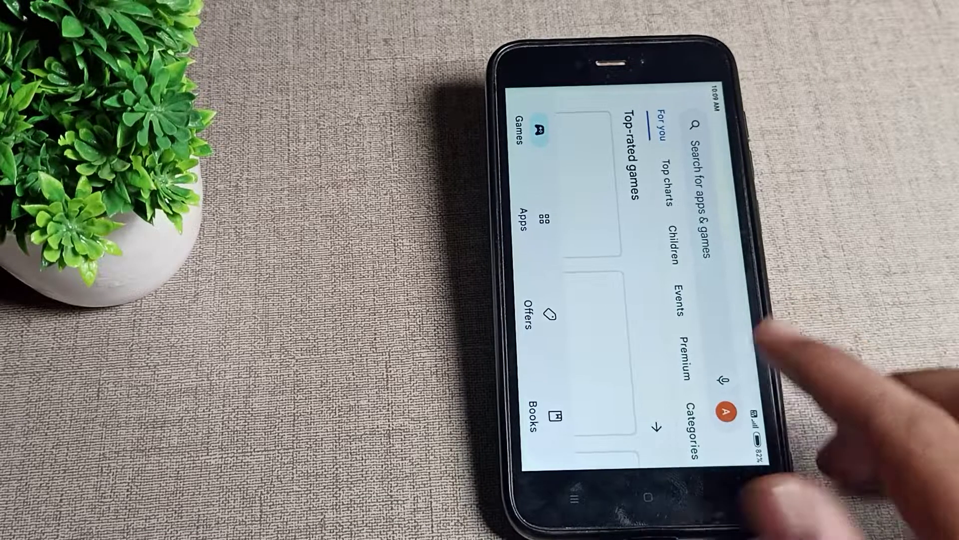
Leave the sideways Play Store via Recents, go Home, and swipe to the Google page
click(574, 498)
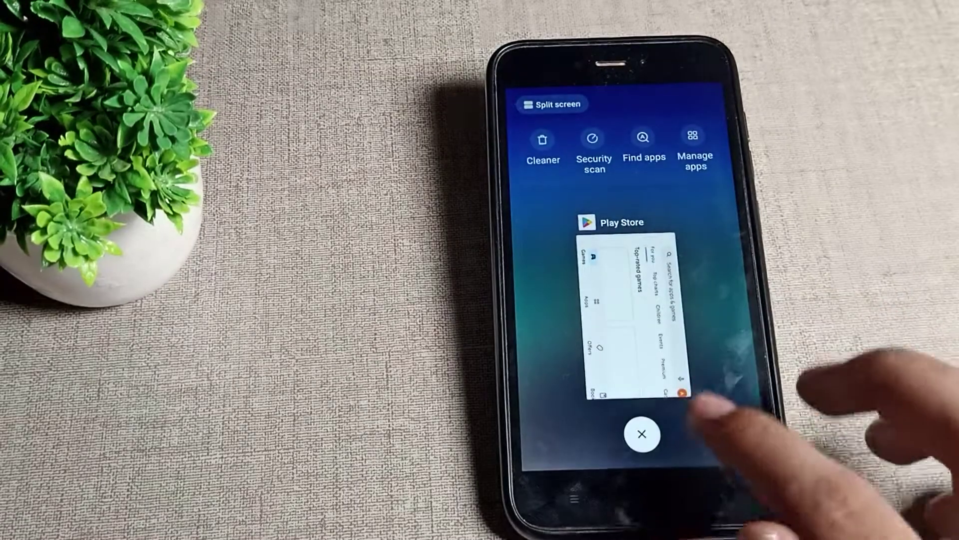
click(637, 433)
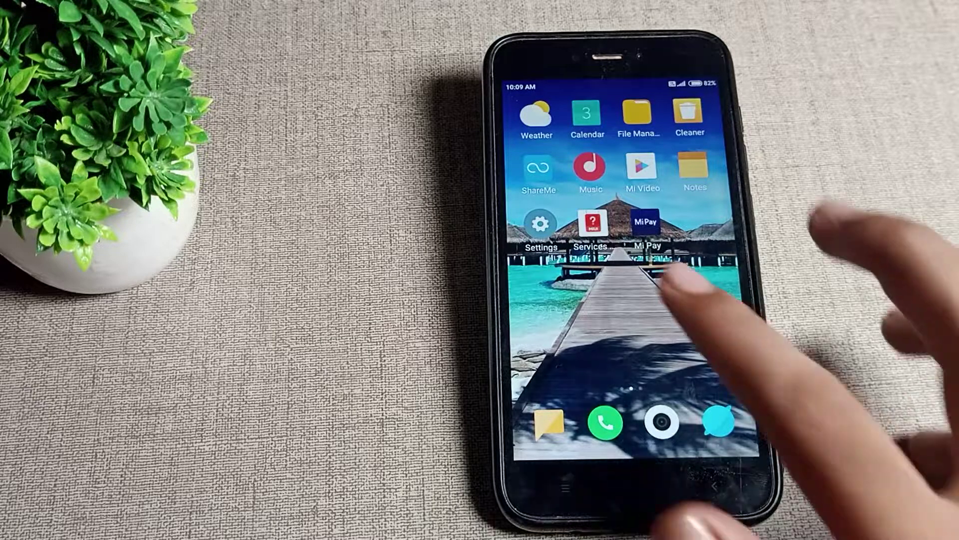
drag(585, 300, 705, 300)
Swipe between home screens, launch Settings, and go to the Display page
mouse_move(584, 323)
mouse_down()
mouse_move(705, 322)
mouse_move(585, 301)
mouse_up()
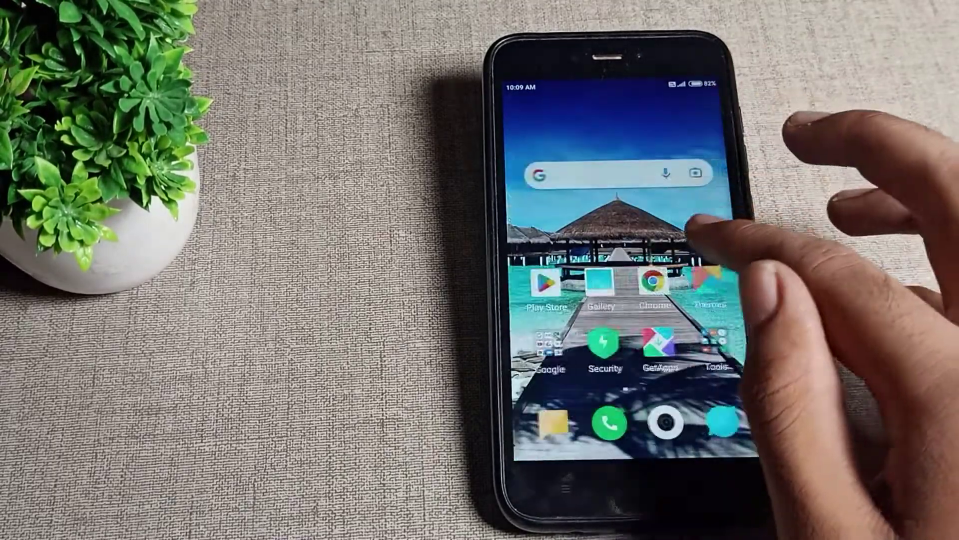
mouse_move(705, 301)
mouse_down()
mouse_move(584, 300)
mouse_move(704, 300)
mouse_up()
click(541, 225)
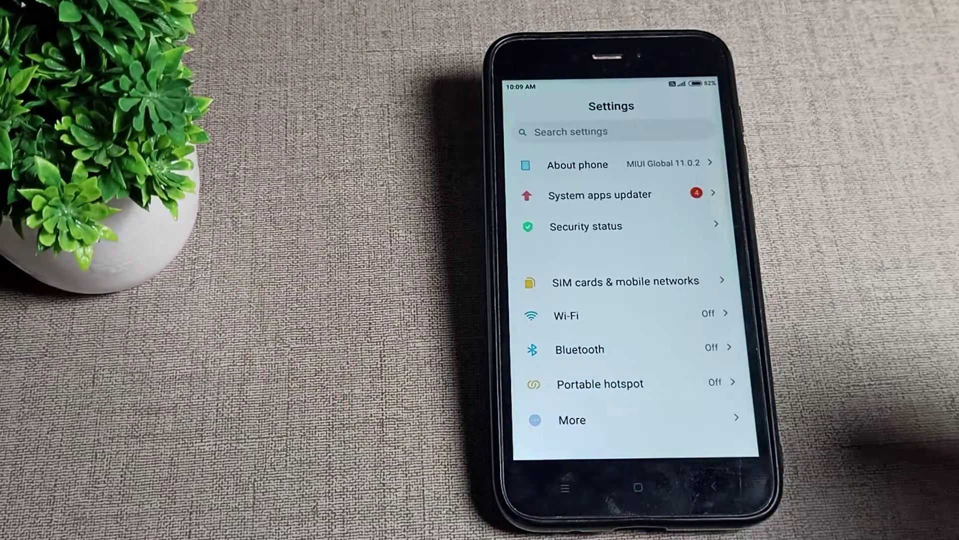
scroll(630, 300, down, 3)
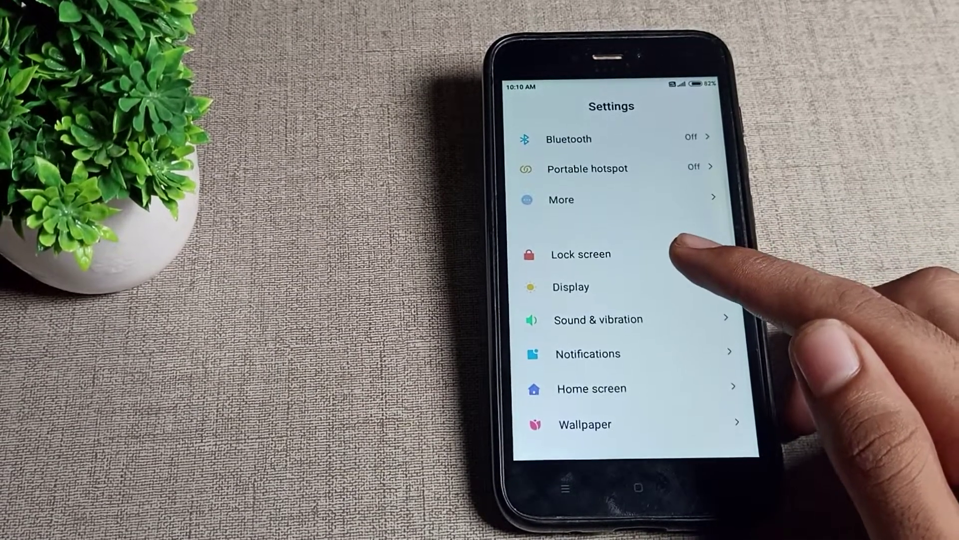
click(629, 278)
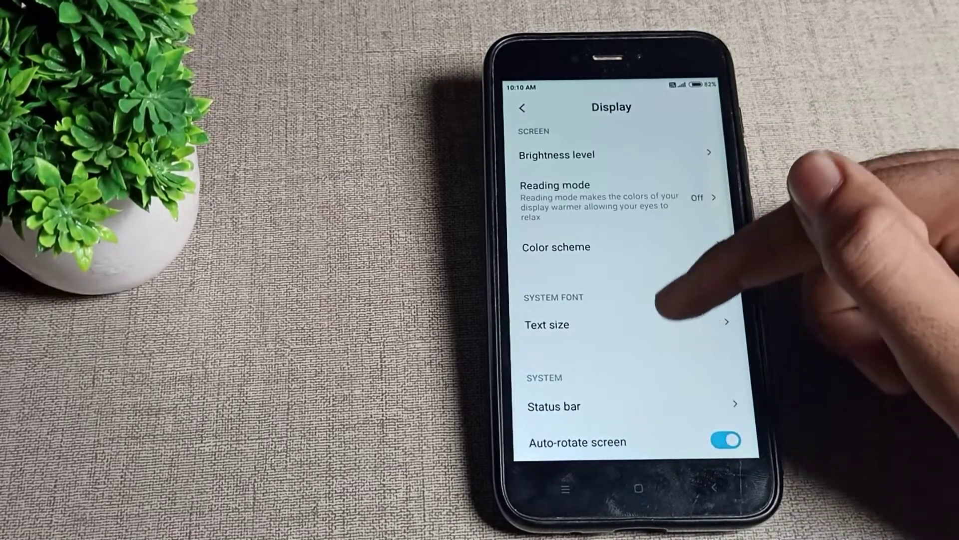
scroll(664, 290, down, 3)
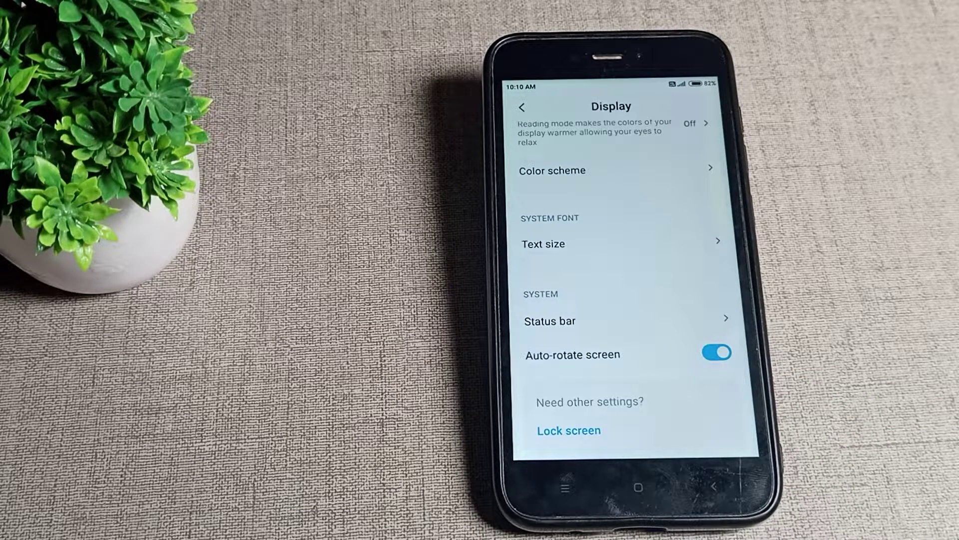
Switch off Auto-rotate screen, then bring up the recent apps overview
click(717, 353)
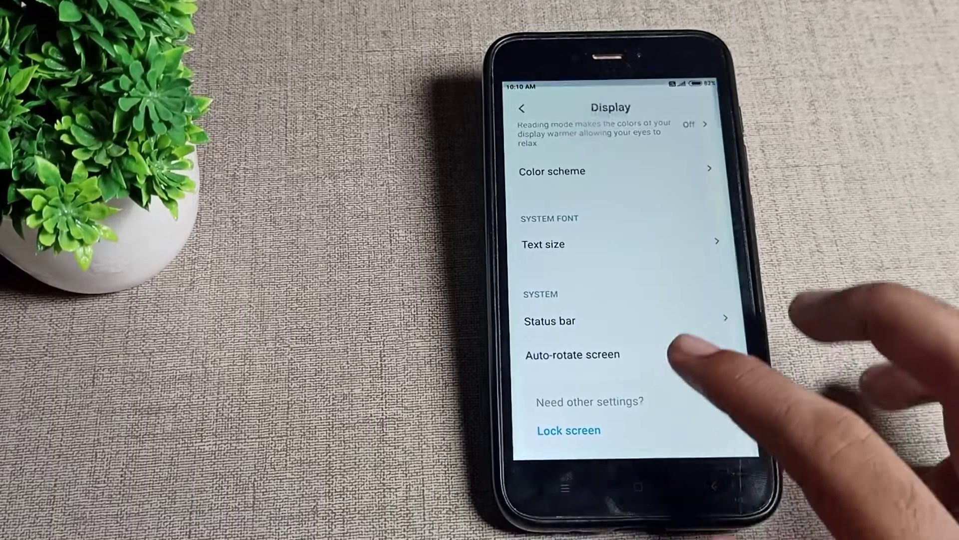
click(565, 487)
Dismiss Settings from Recents, reopen Play Store upright, then leave it via Recents
drag(570, 300, 509, 299)
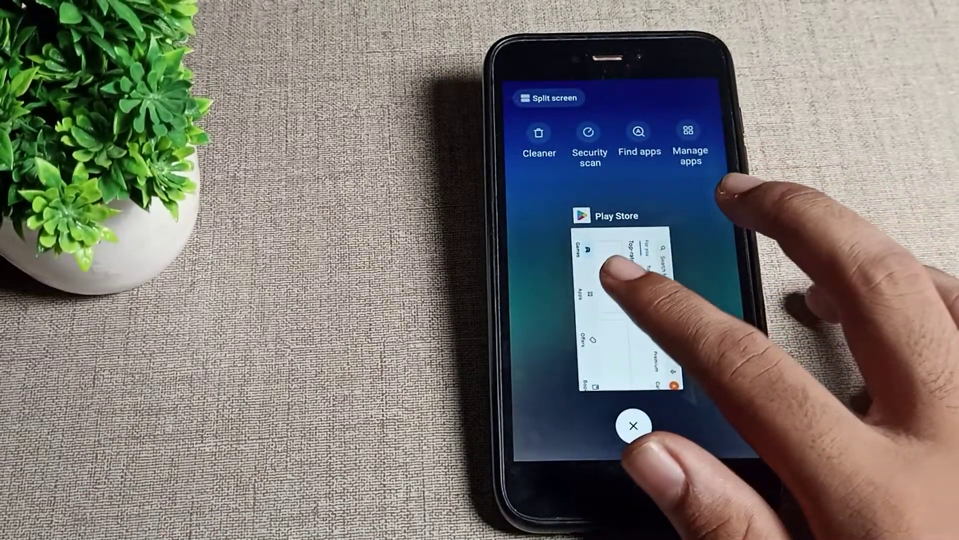
click(622, 300)
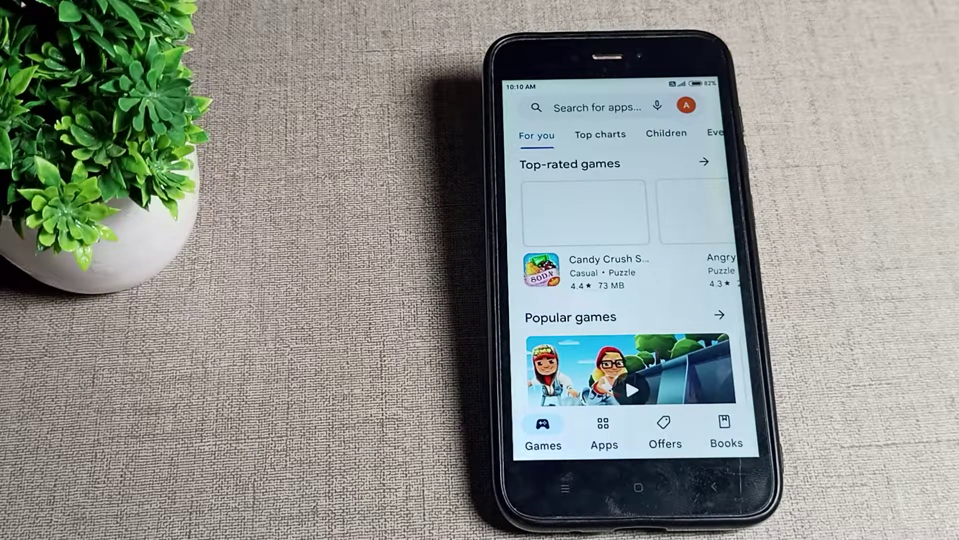
click(565, 488)
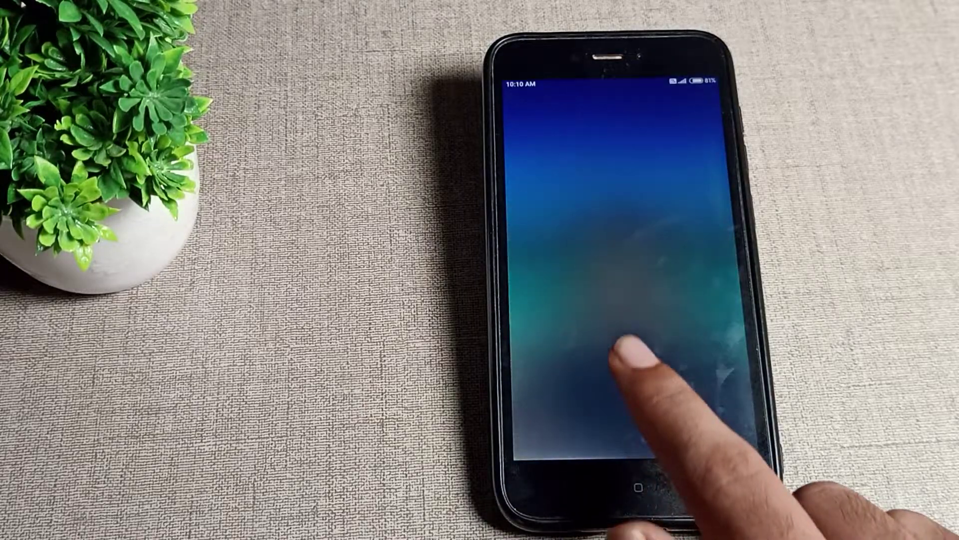